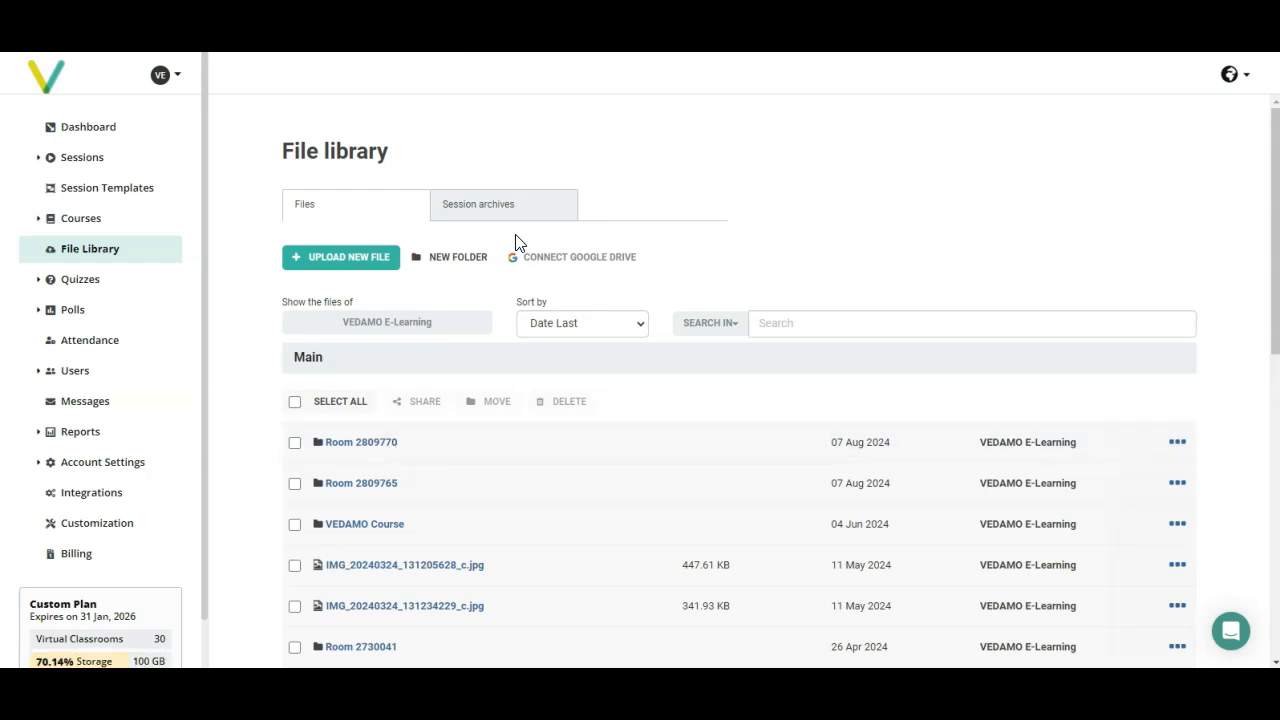
# Step: Create a new folder named "Preparation for exam" in the file library
pyautogui.click(460, 262)
pyautogui.click(571, 203)
pyautogui.write('Preparation for exam')
pyautogui.click(1005, 243)
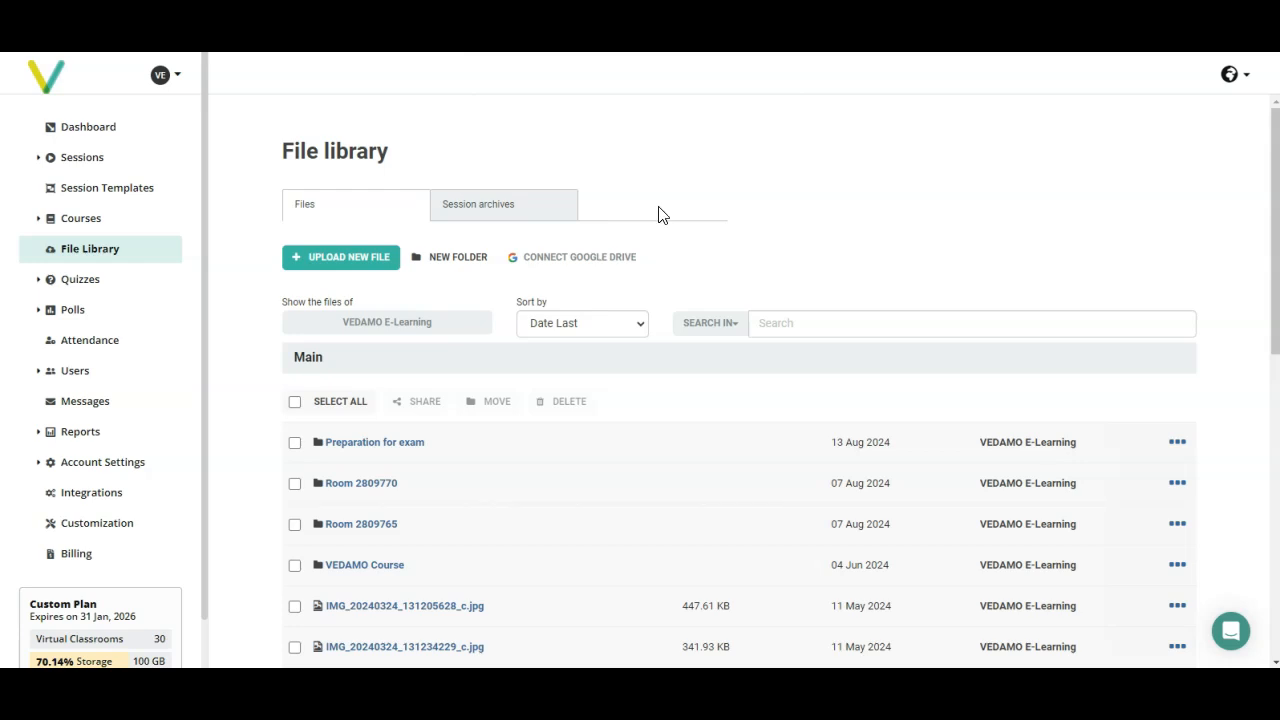
# Step: Select the "Preparation for exam" folder in the Main file list and look at its available actions
pyautogui.scroll(-8, 680, 206)
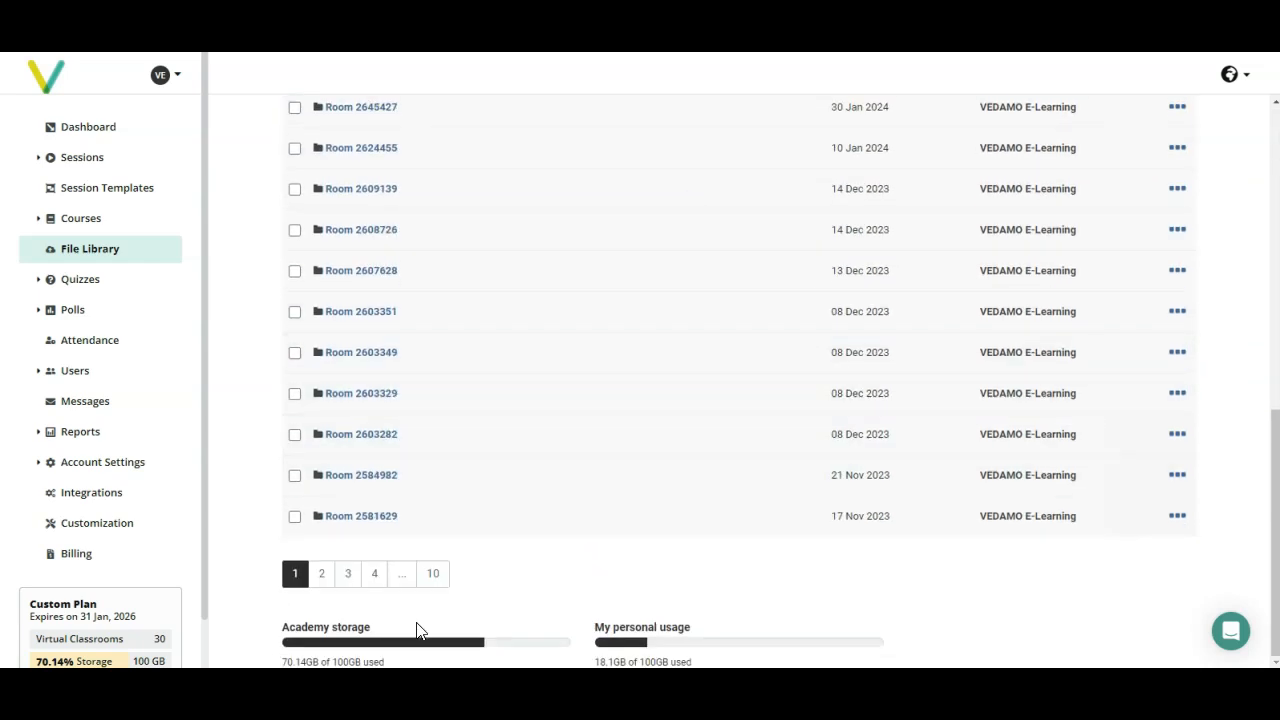
pyautogui.scroll(10, 324, 425)
pyautogui.click(294, 443)
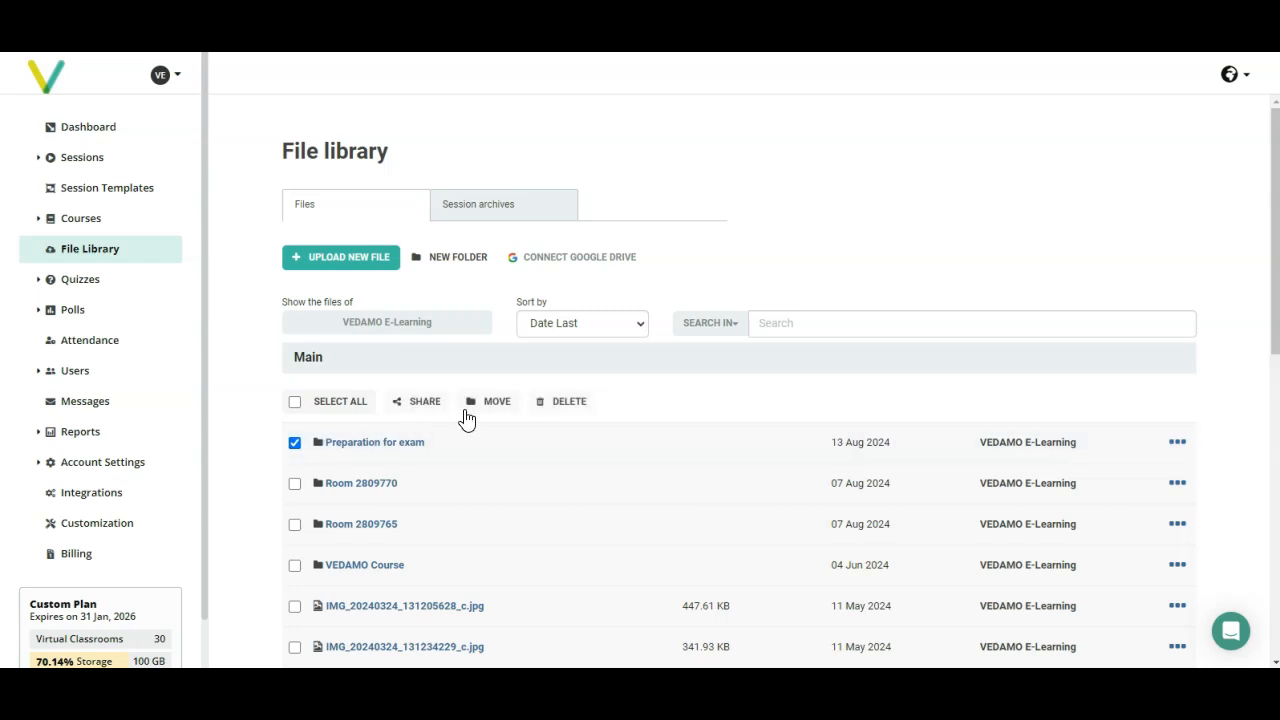
pyautogui.click(1176, 443)
pyautogui.click(1176, 446)
# Step: Search the file library for "Preparation for exam"
pyautogui.click(829, 333)
pyautogui.write('Preparation for exam')
pyautogui.press('Return')
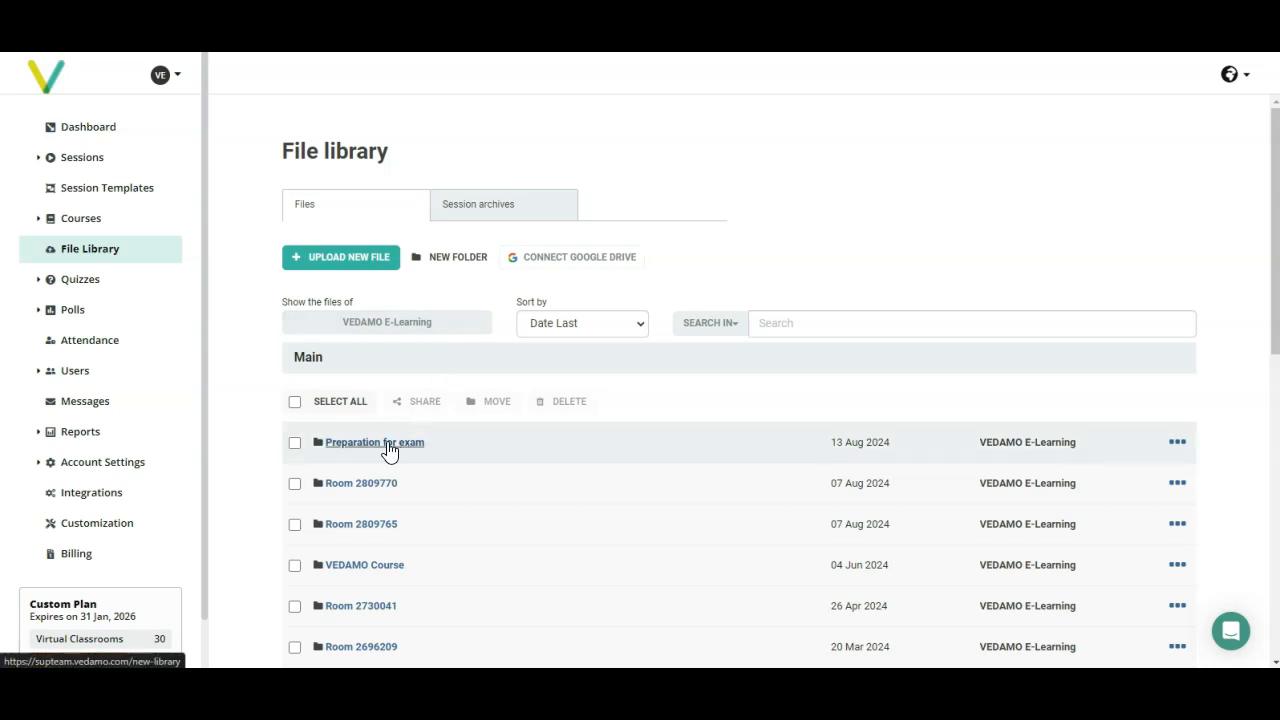
# Step: Open the "Preparation for exam" folder and examine the details and sharing permissions of IMG_20240324_131205628_c.jpg
pyautogui.click(389, 448)
pyautogui.click(299, 441)
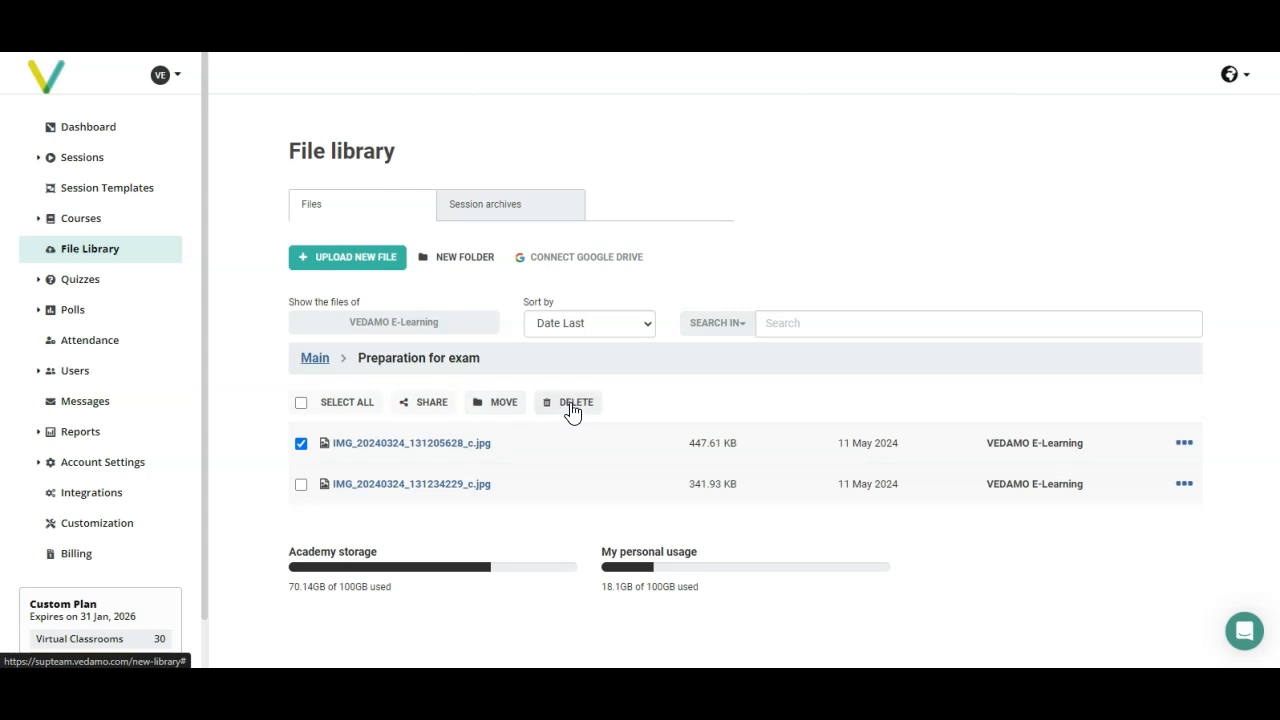
pyautogui.click(1182, 446)
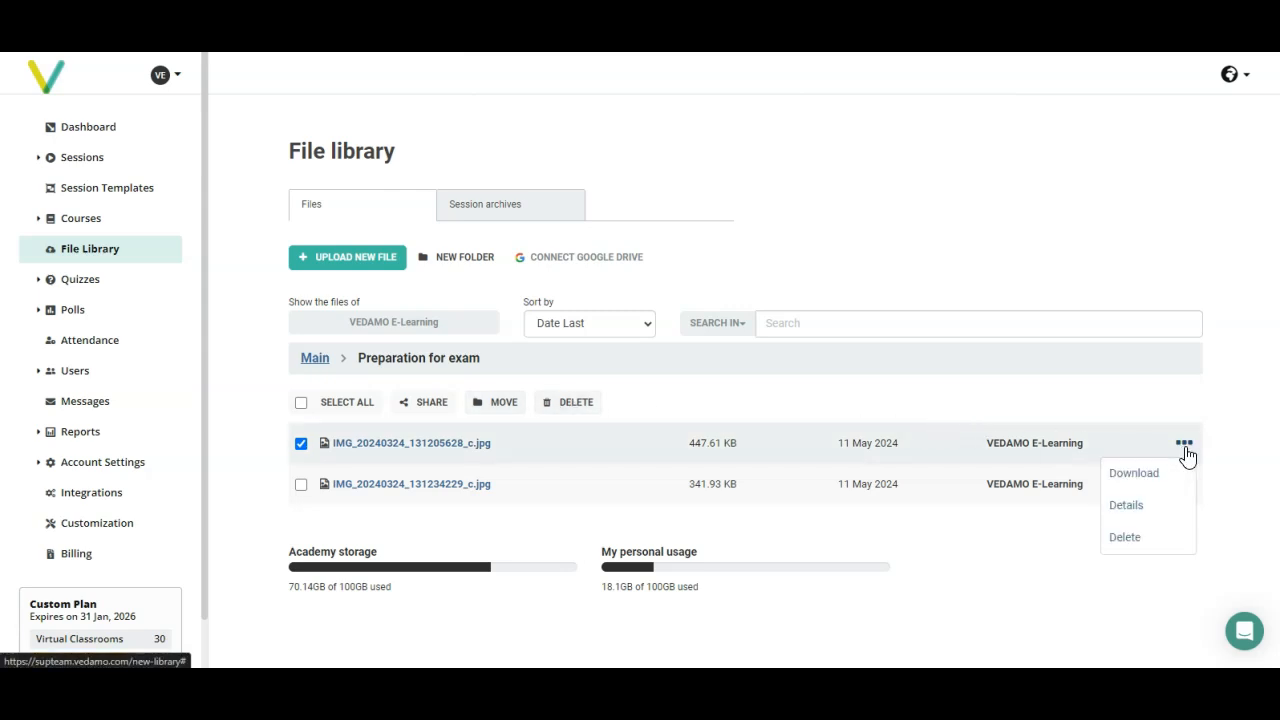
pyautogui.click(1168, 512)
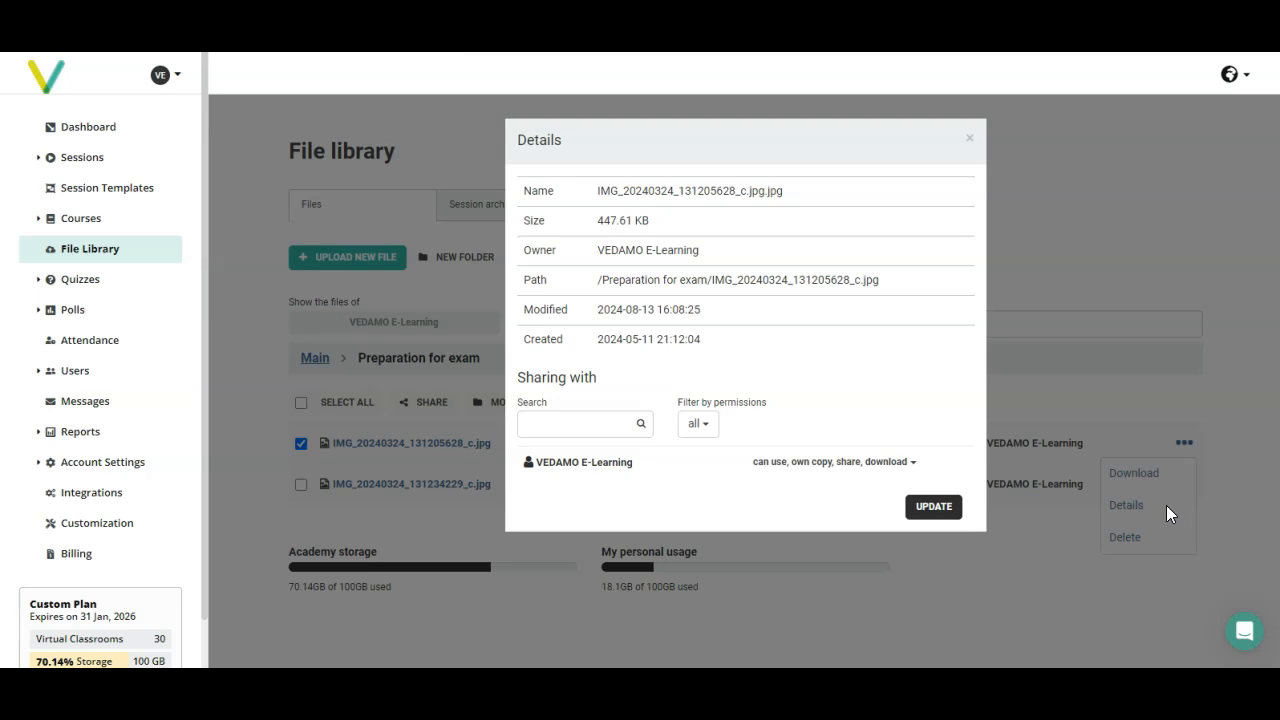
pyautogui.click(923, 464)
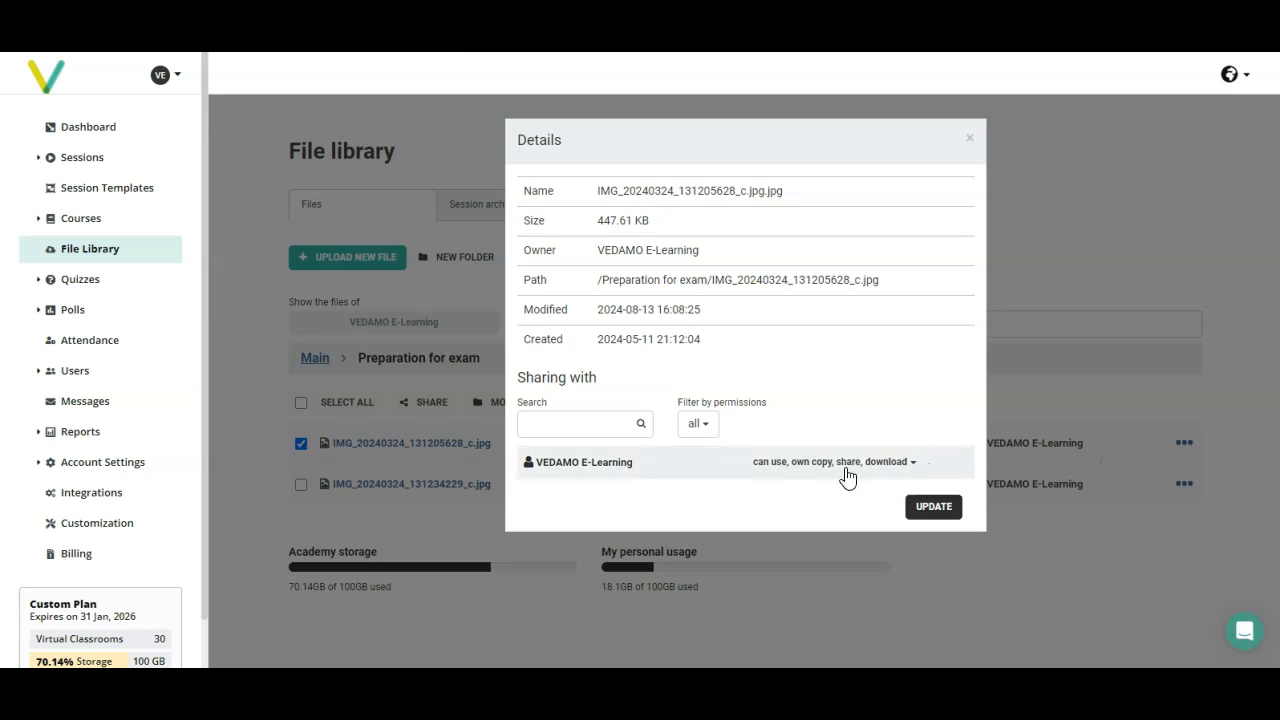
pyautogui.click(846, 476)
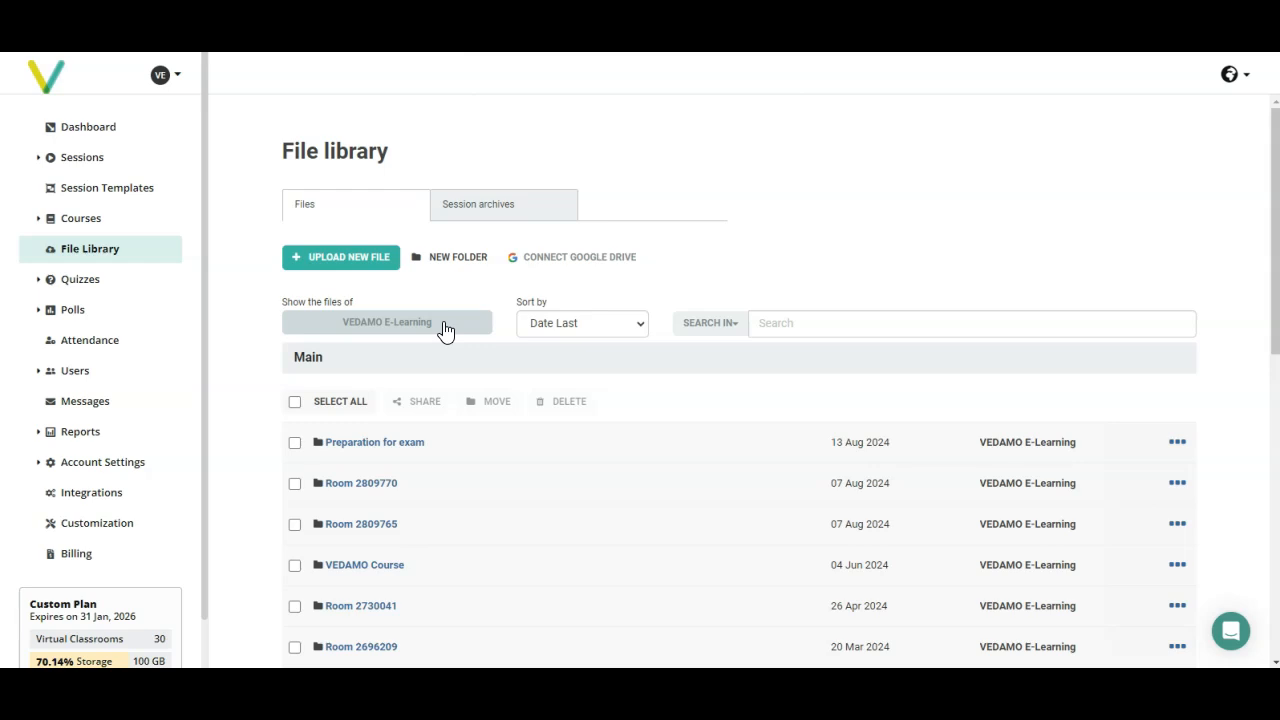
# Step: Extend the file library's user filter with two more teachers and one student, and open the session archives
pyautogui.click(445, 331)
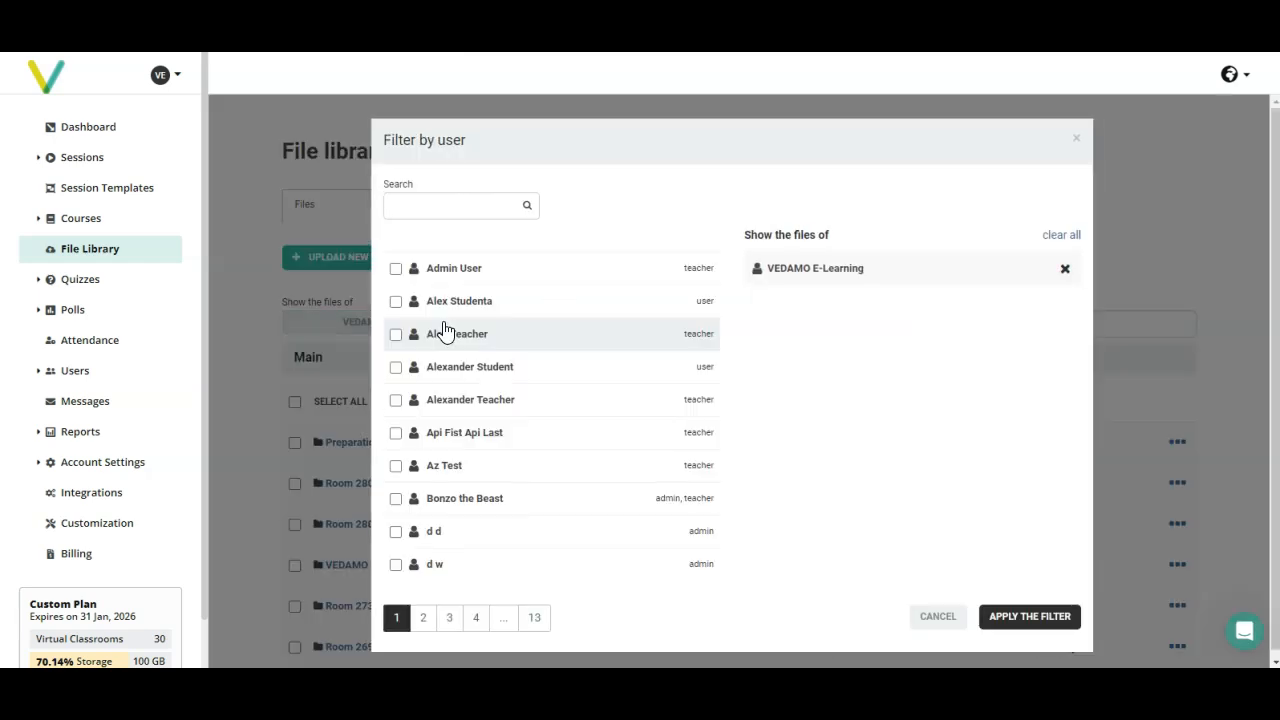
pyautogui.click(396, 336)
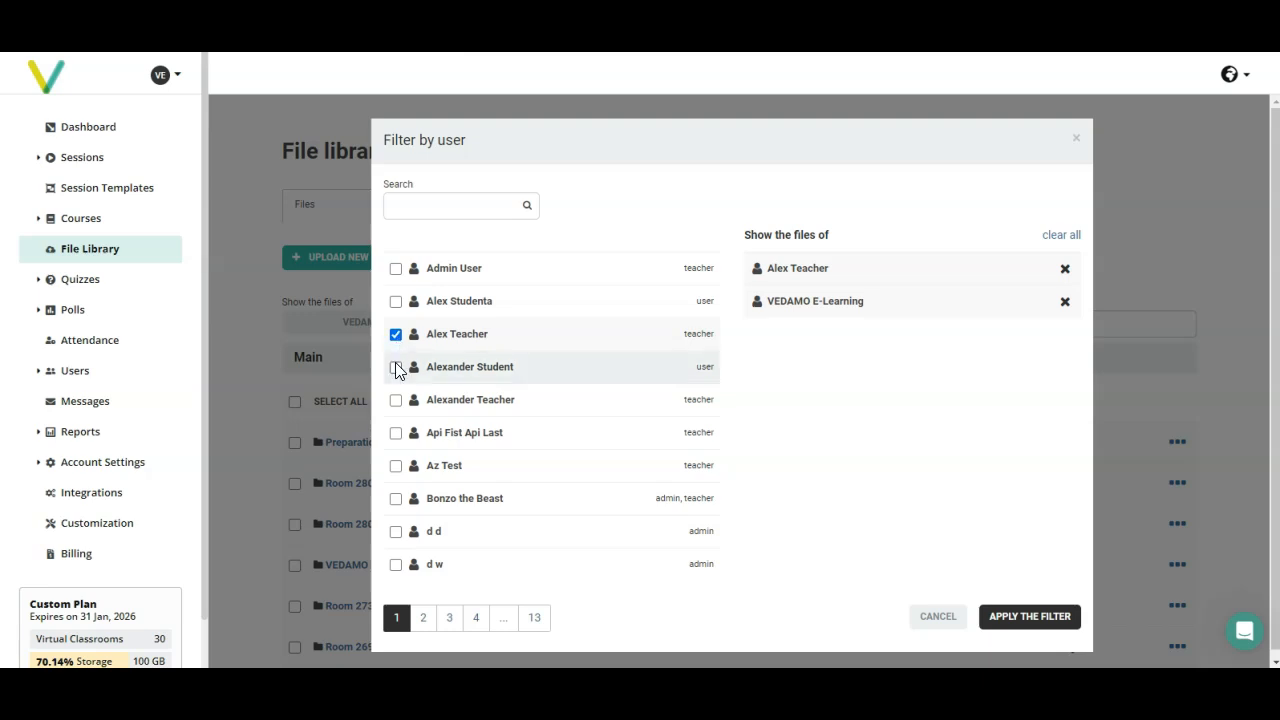
pyautogui.click(396, 368)
pyautogui.click(396, 400)
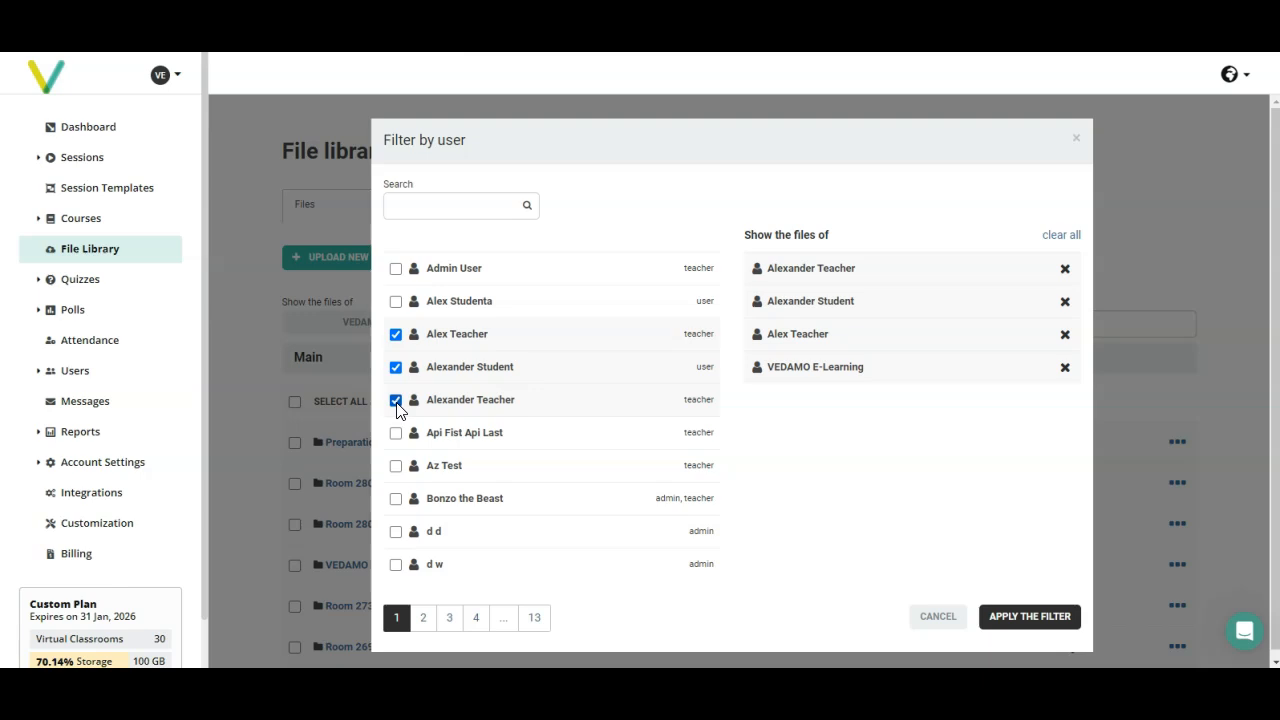
pyautogui.click(1032, 618)
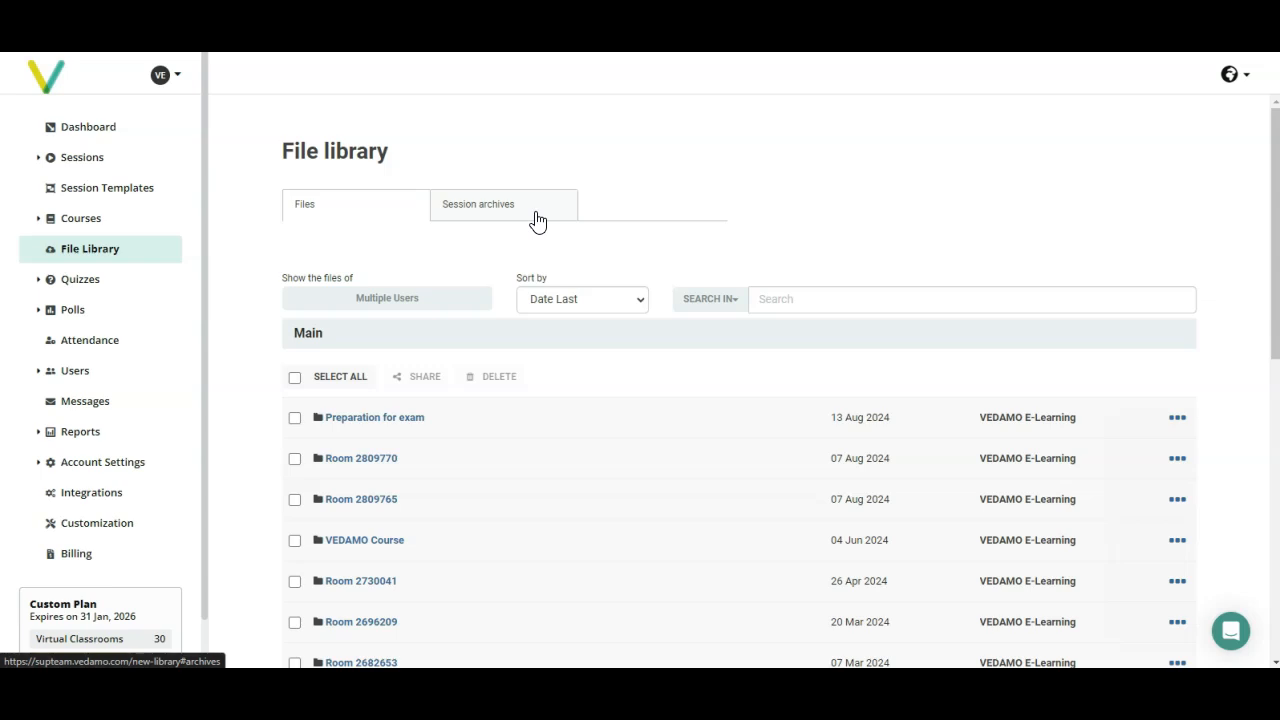
pyautogui.click(538, 220)
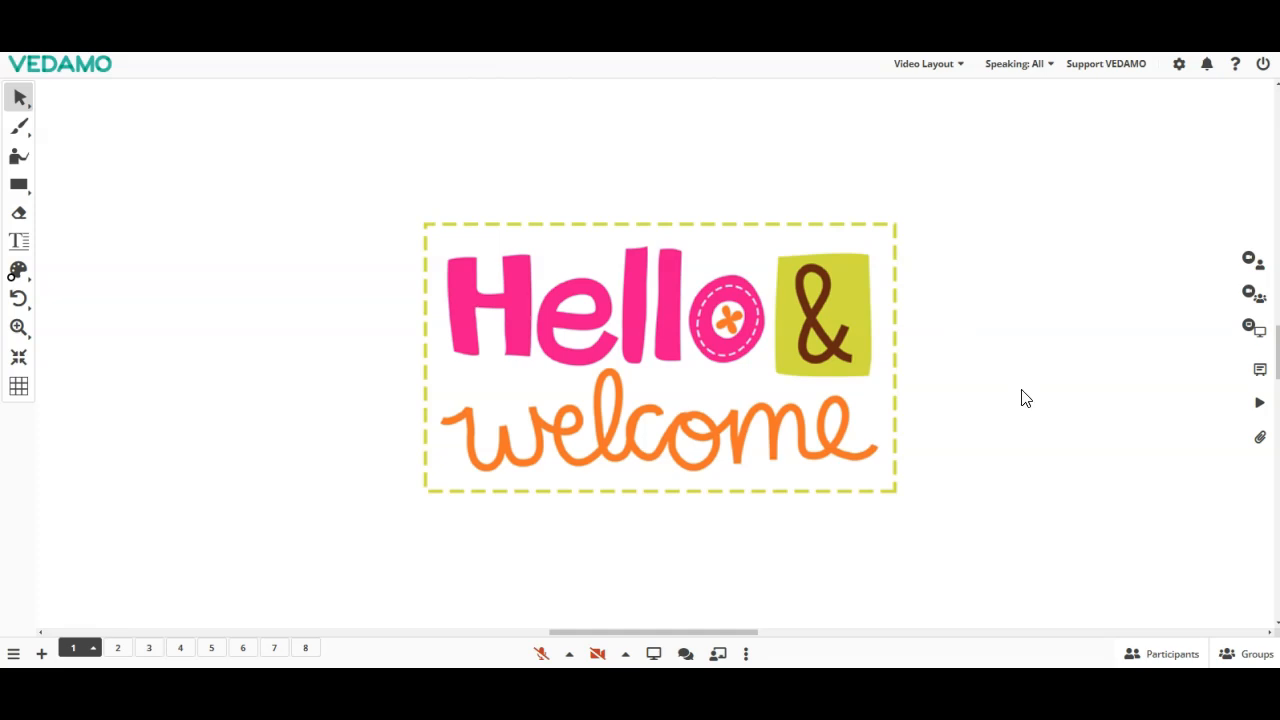
# Step: Open the file library from the virtual classroom's session files and preview dete.png
pyautogui.click(1257, 440)
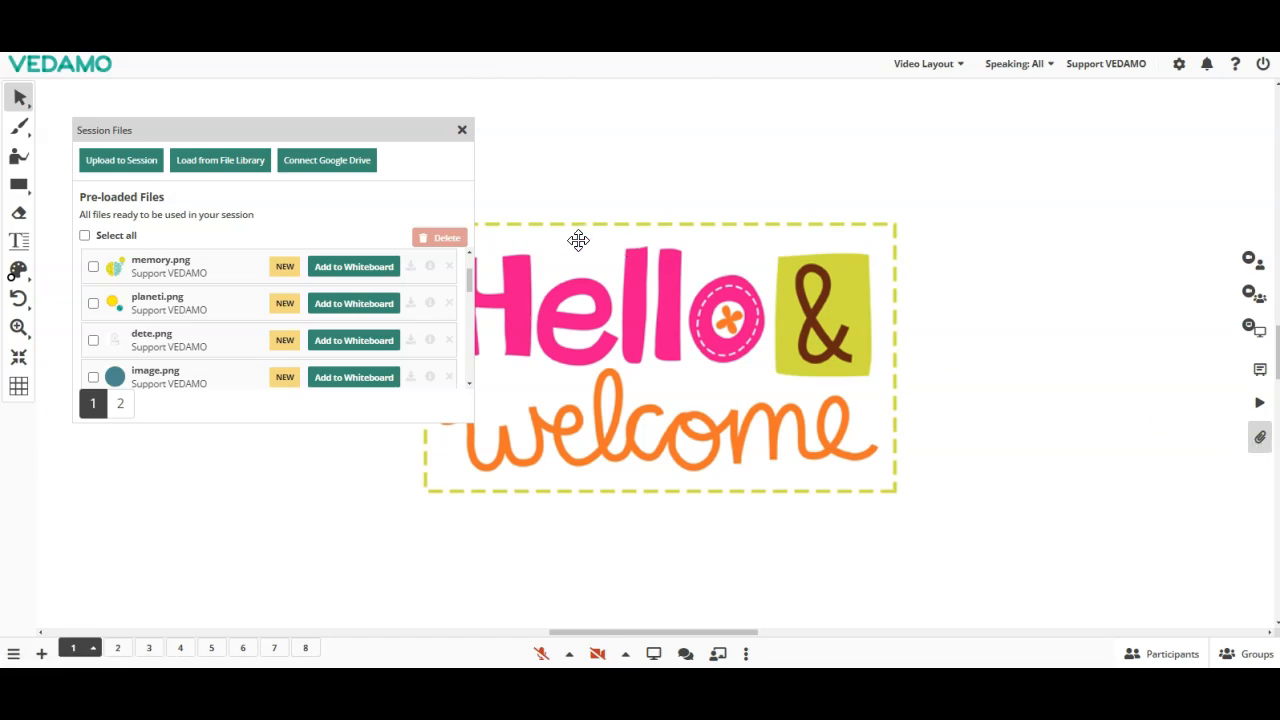
pyautogui.click(231, 172)
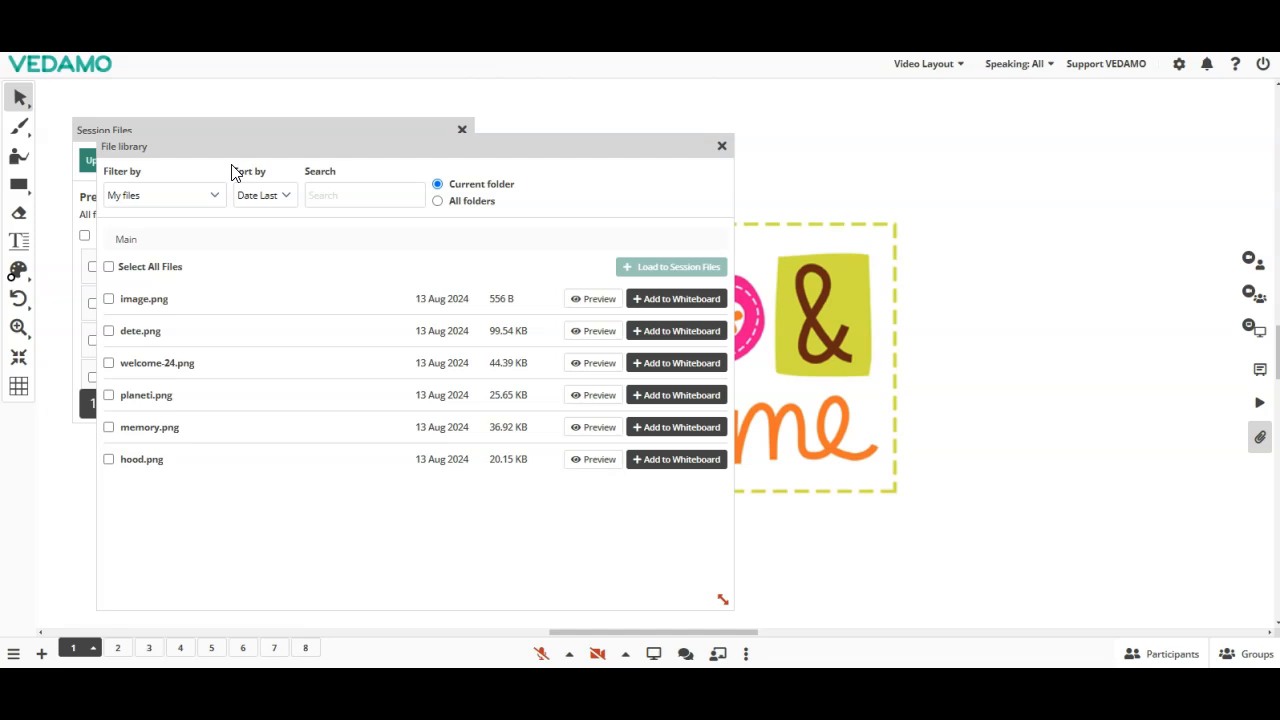
pyautogui.click(108, 331)
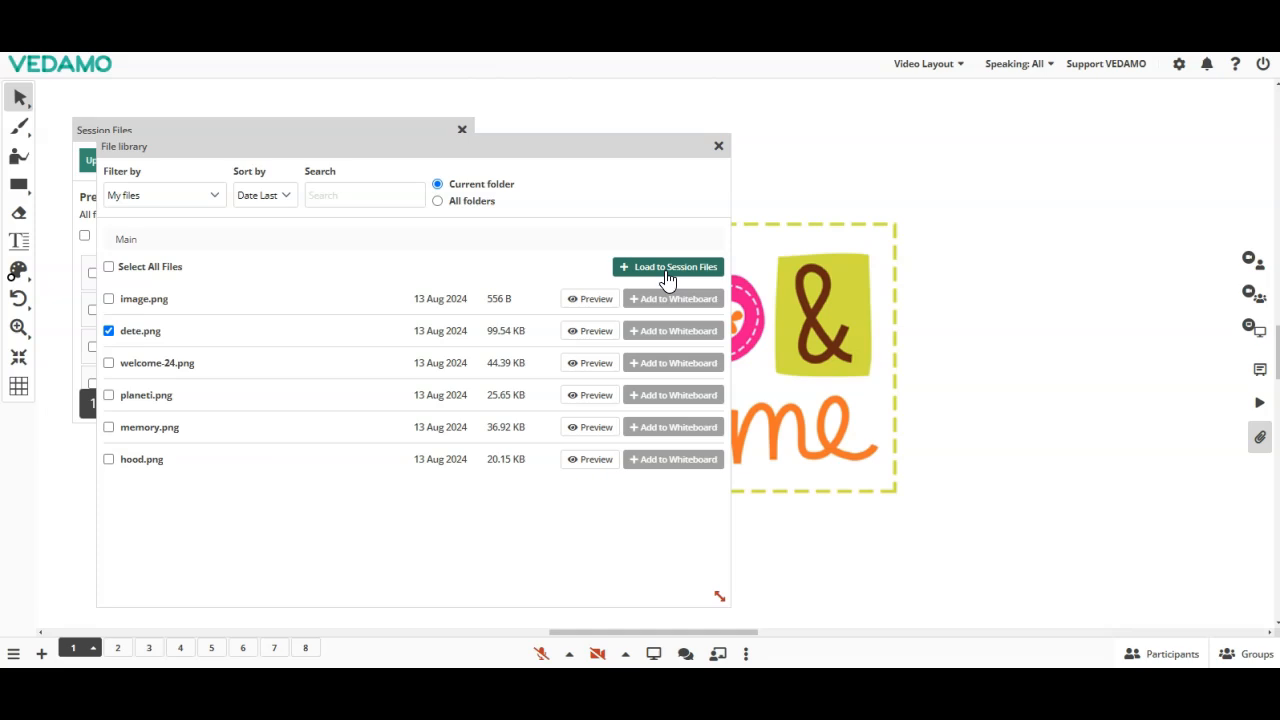
pyautogui.click(594, 338)
pyautogui.click(594, 338)
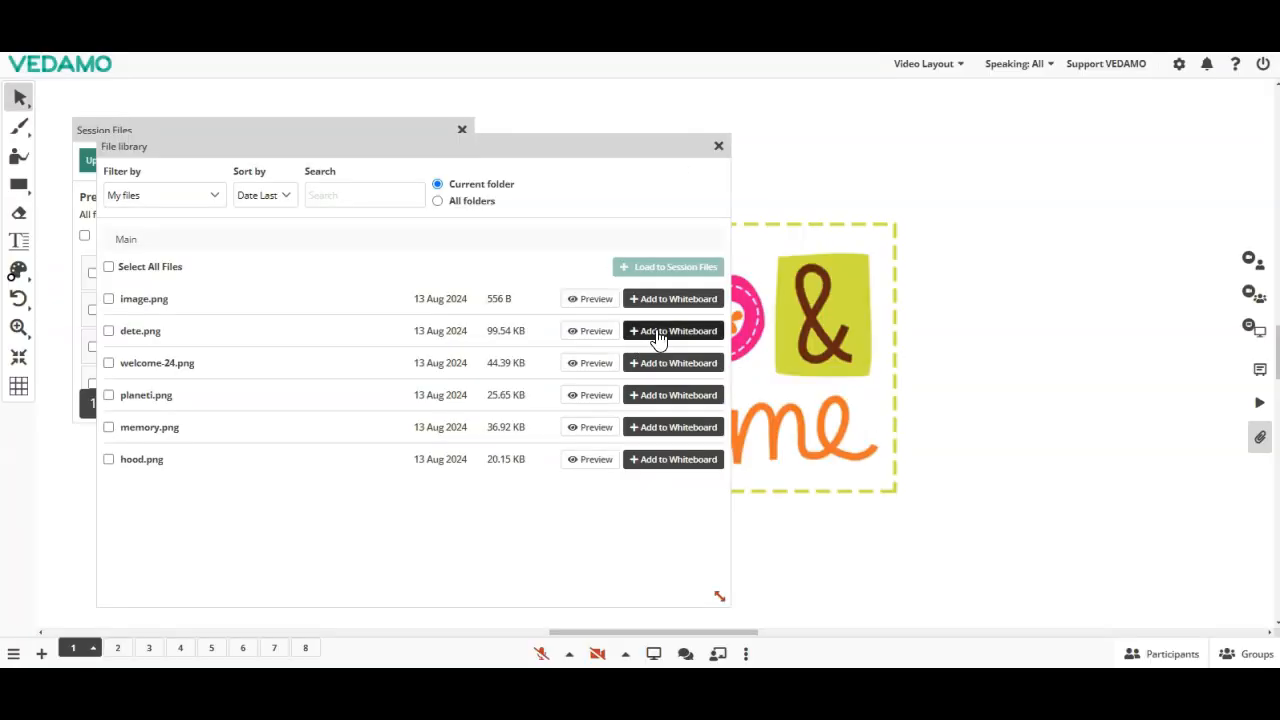
# Step: Start adding dete.png to the whiteboard and try the Distribute in pages, On a new page and Fit in workarea import options
pyautogui.click(658, 340)
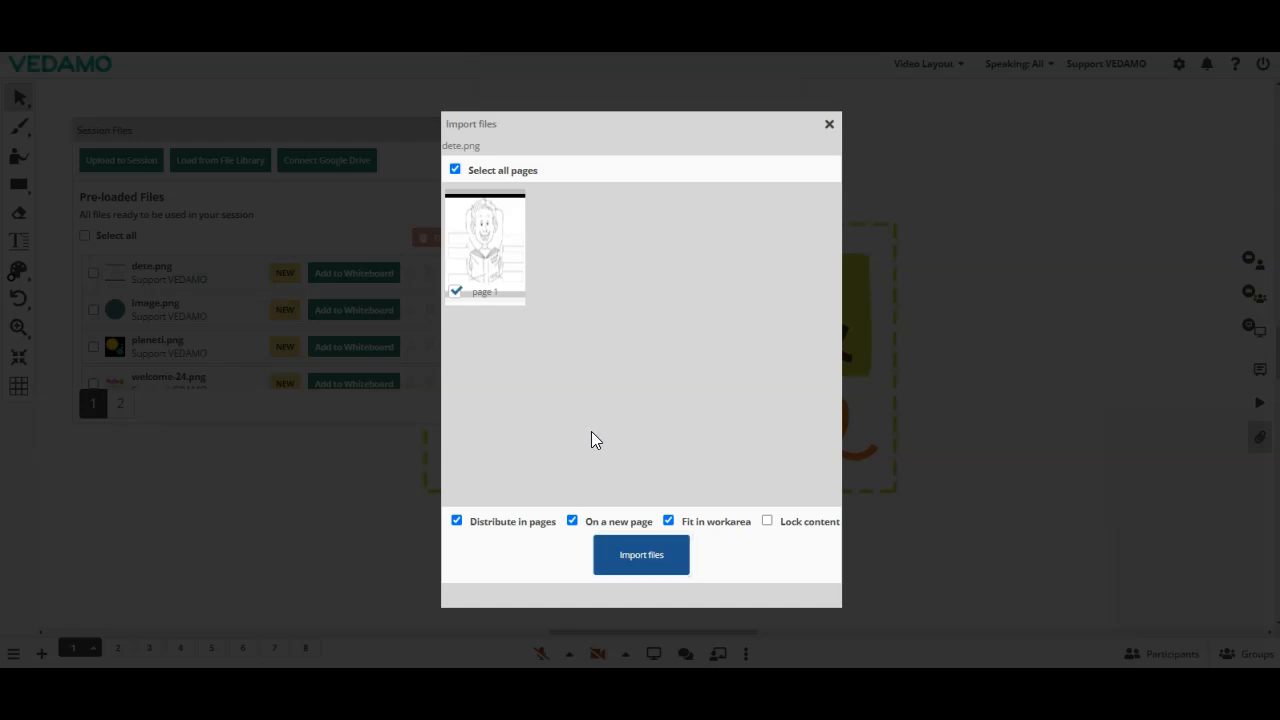
pyautogui.click(506, 528)
pyautogui.click(506, 528)
pyautogui.click(626, 524)
pyautogui.click(626, 524)
pyautogui.click(706, 530)
pyautogui.click(706, 530)
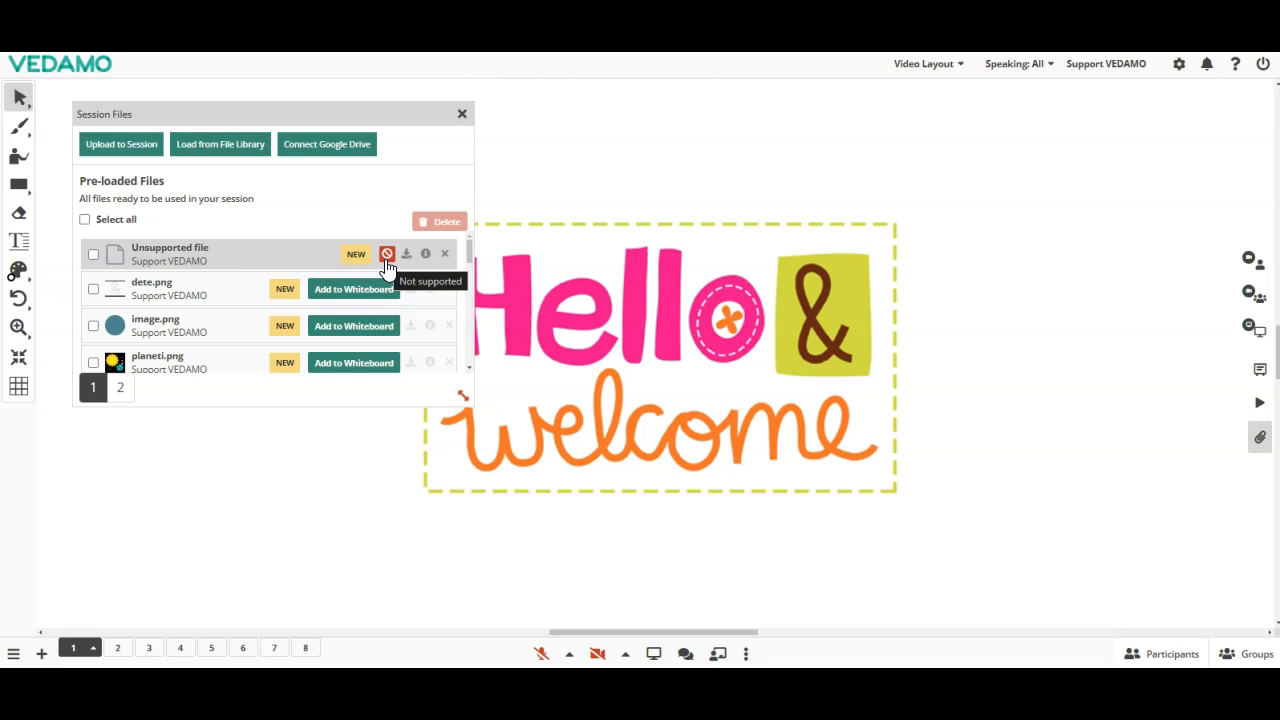
# Step: Delete dete.png from the pre-loaded session files
pyautogui.click(93, 290)
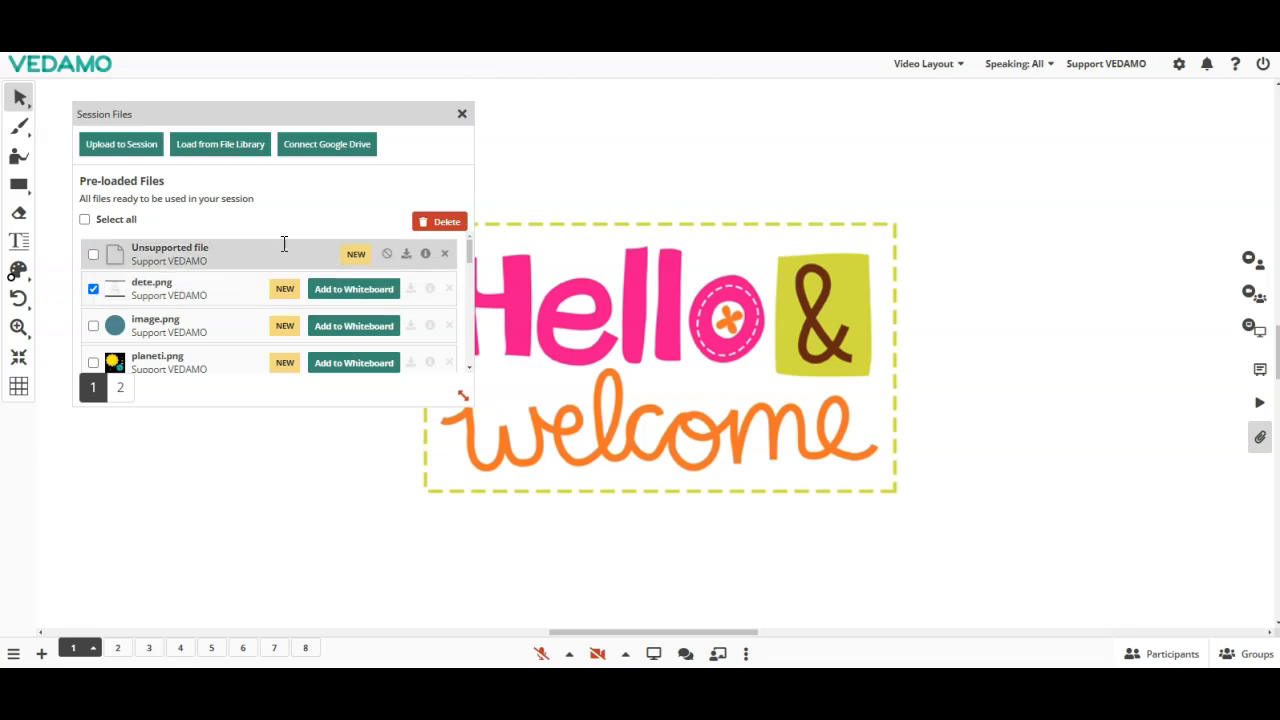
pyautogui.click(442, 228)
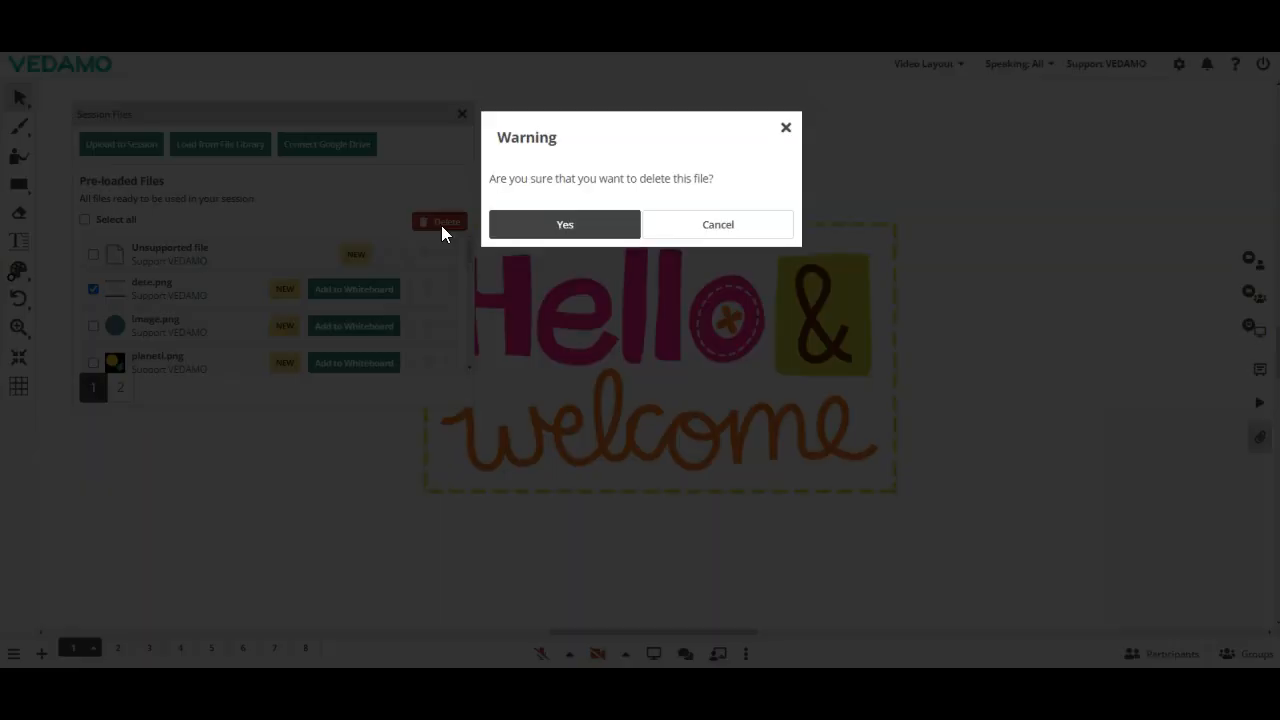
pyautogui.click(566, 229)
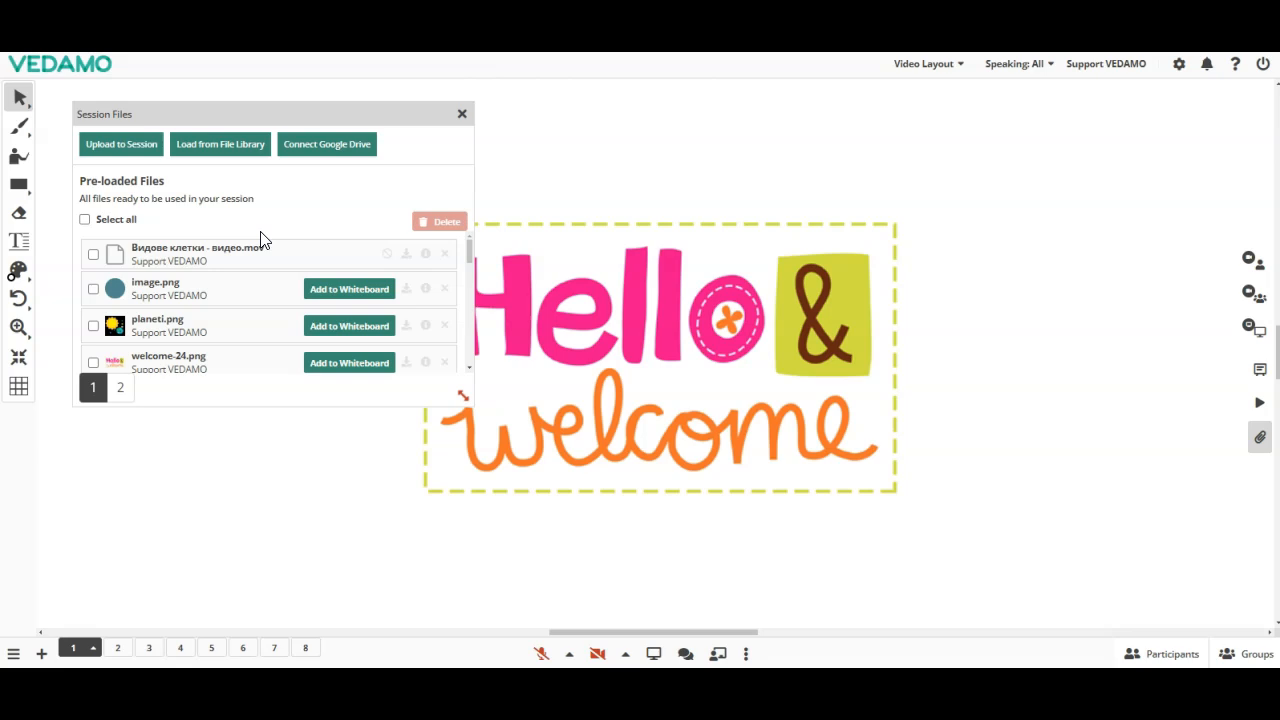
# Step: Download image.png from the session files and show its file info
pyautogui.click(405, 292)
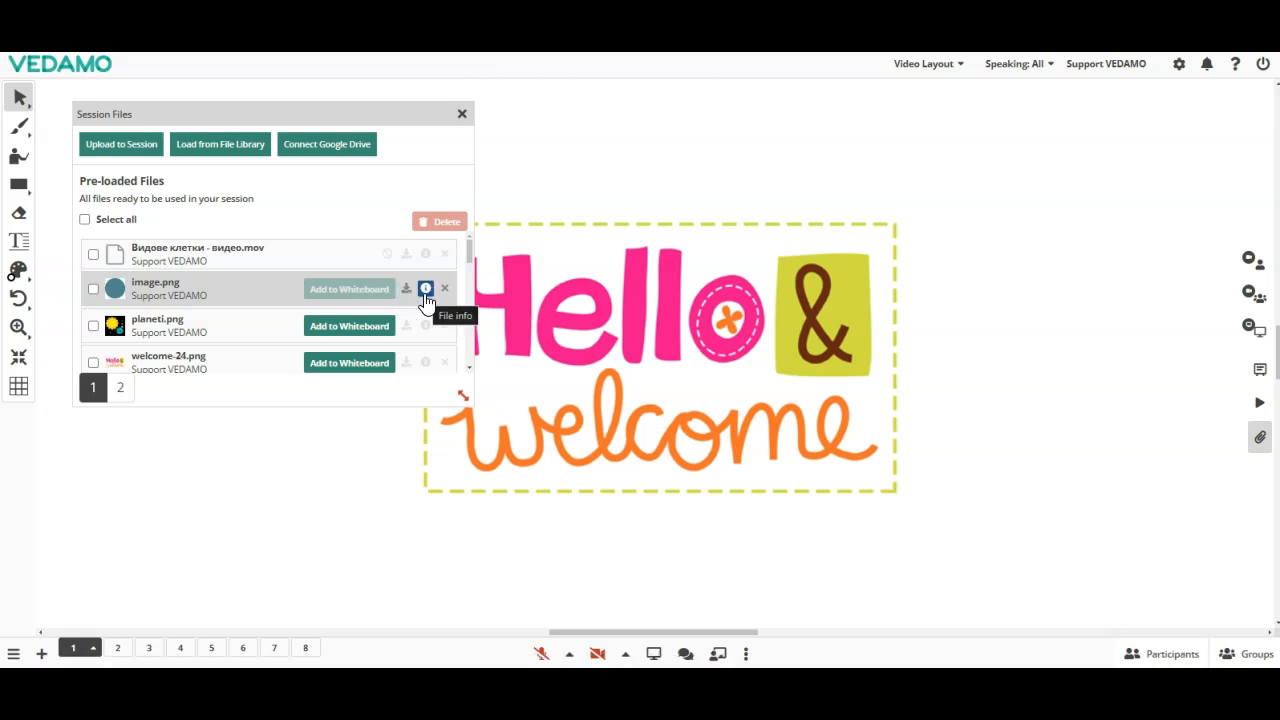
pyautogui.click(425, 291)
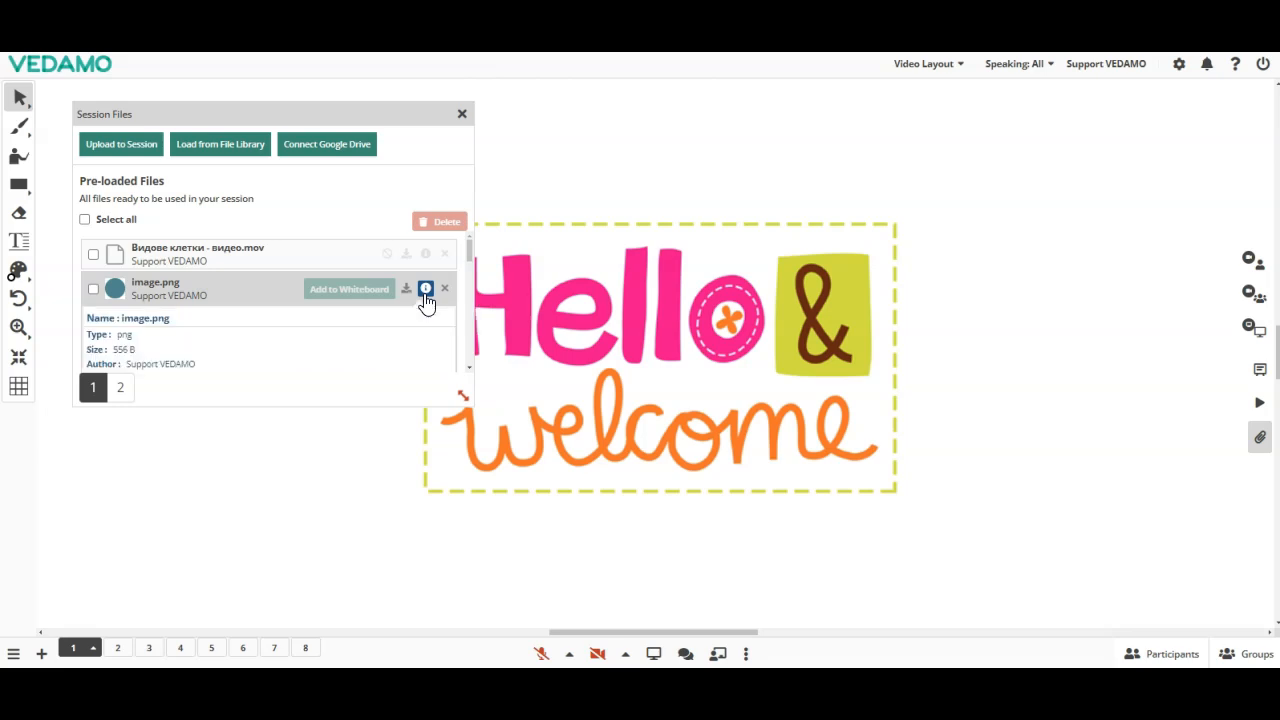